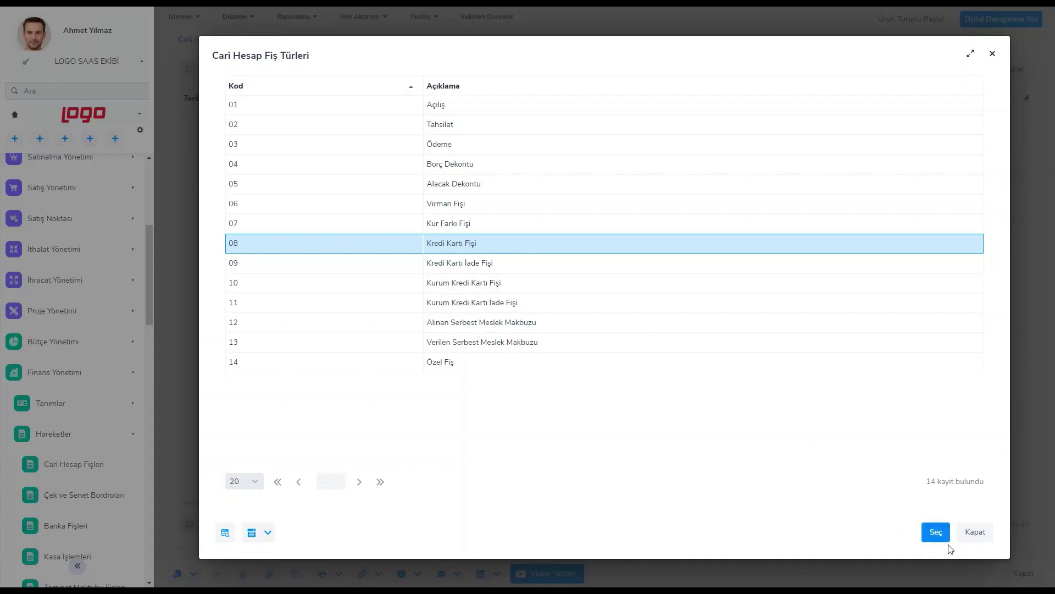
Create a current account voucher of type 08 Kredi Kartı Fişi and check its number, date, organizational unit and accounting voucher number fields.
click(940, 532)
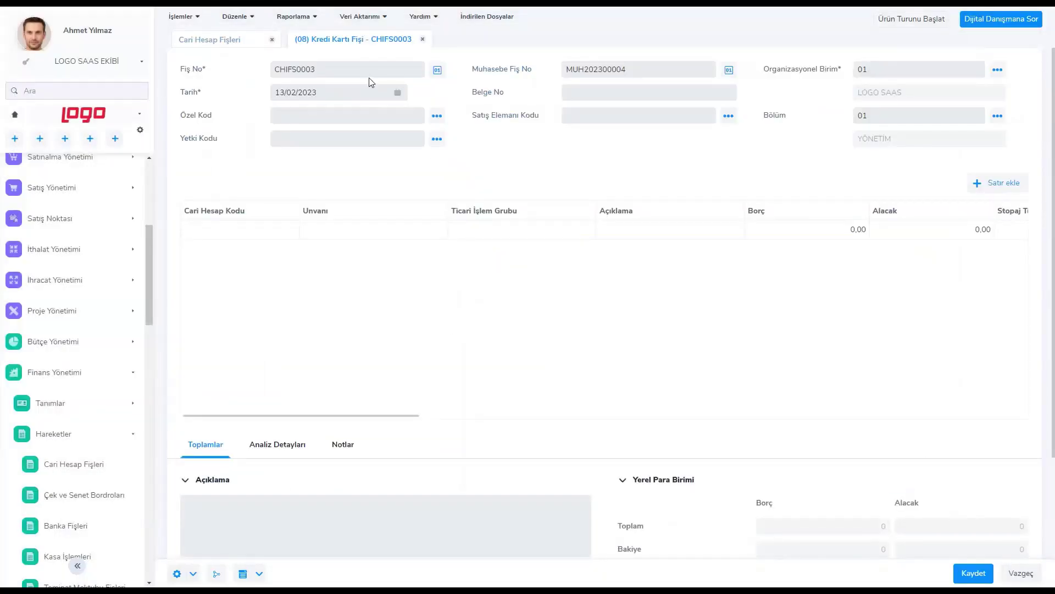
click(367, 78)
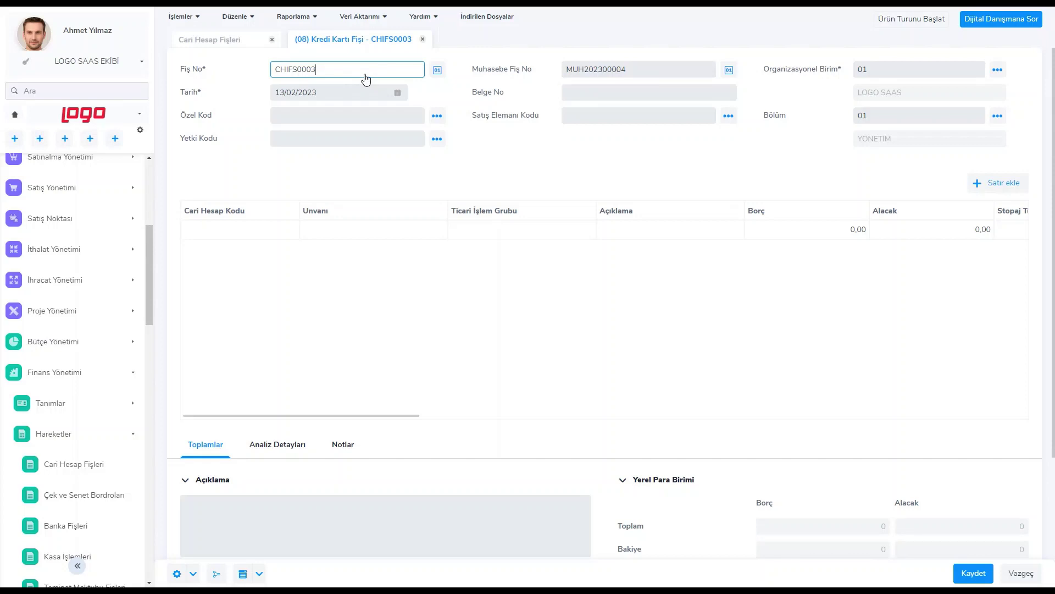
click(366, 95)
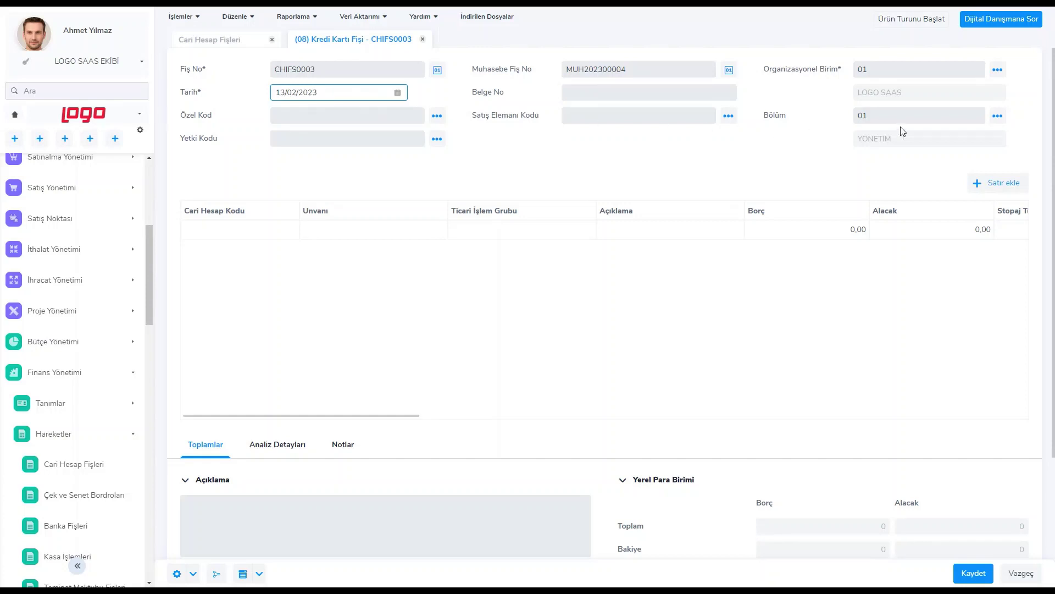
click(907, 76)
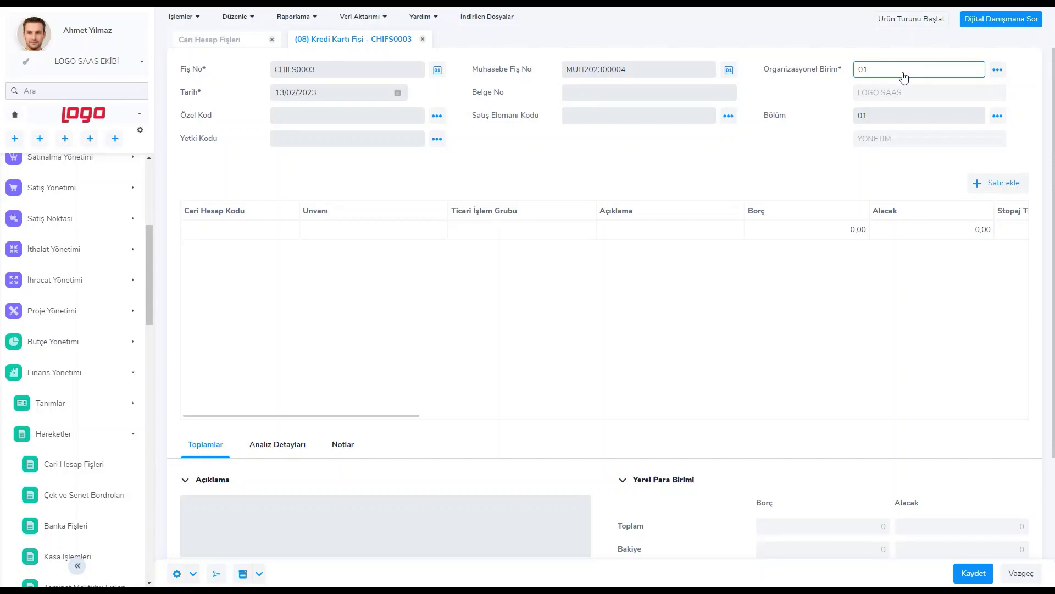
click(662, 75)
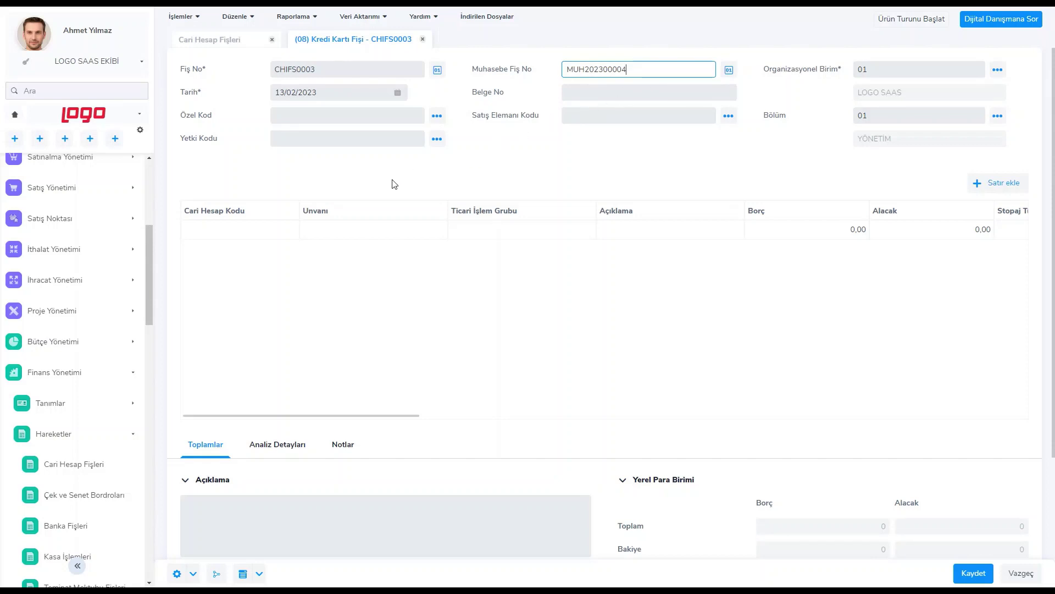
Choose current account CARI001 (ABC A.Ş.) for the voucher's first row.
click(286, 231)
click(288, 231)
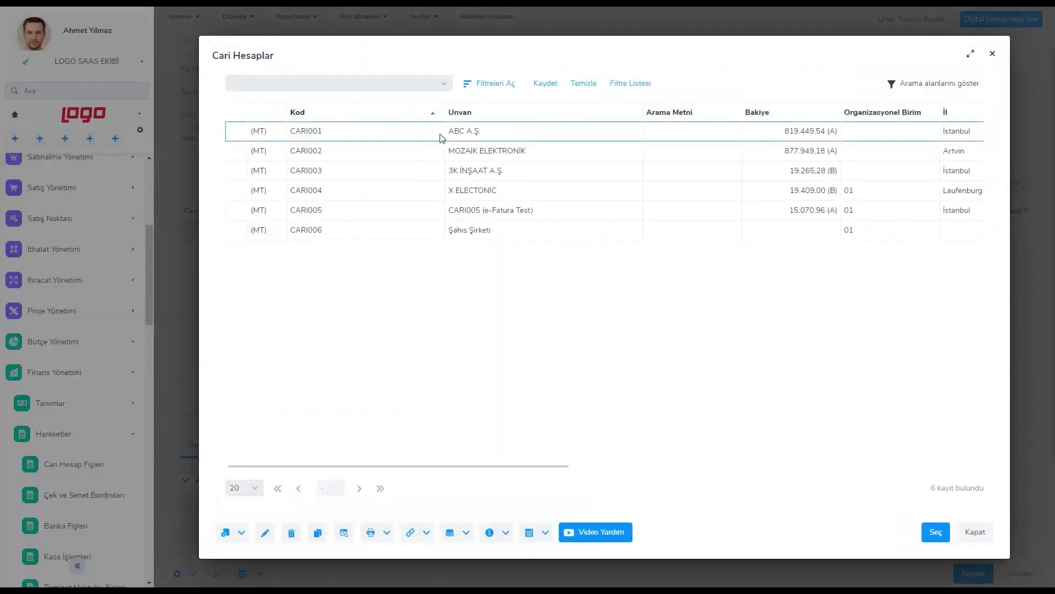
double_click(440, 133)
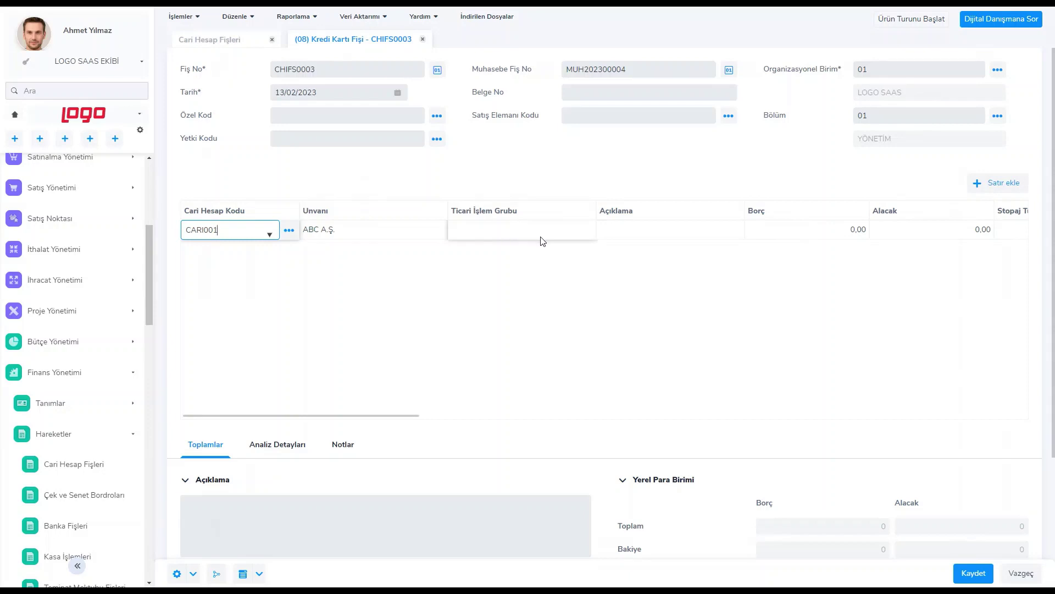
Enter 10.000 as the Alacak amount of the CARI001 row.
click(882, 231)
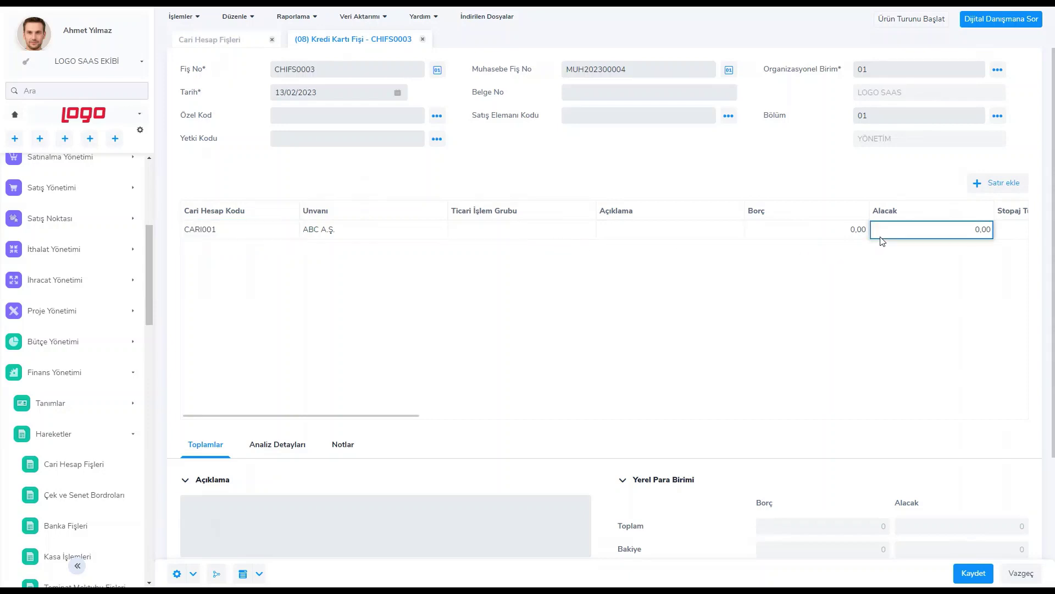
click(882, 240)
text(100000)
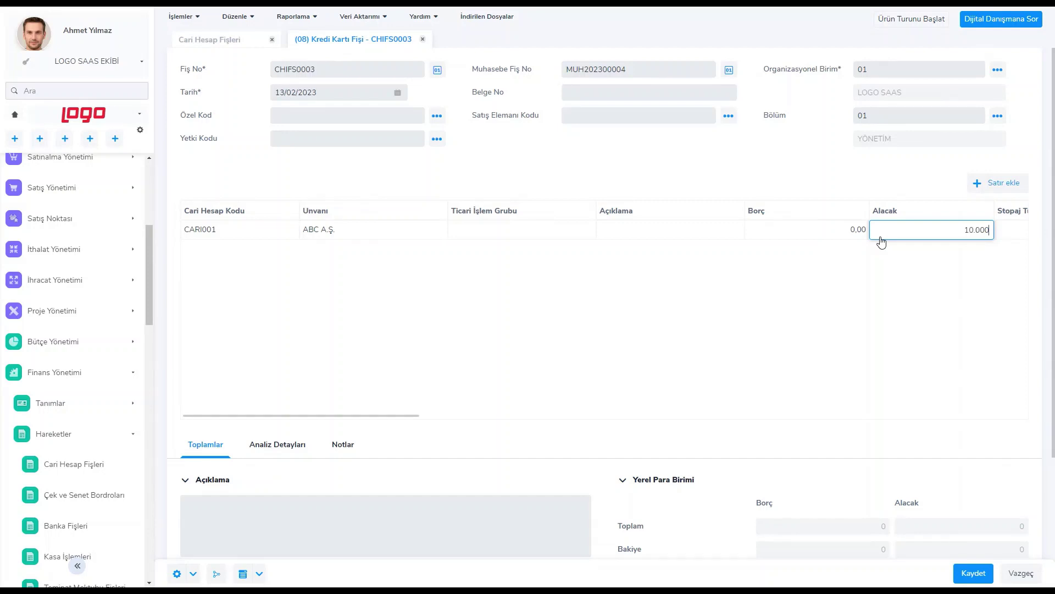
key(Tab)
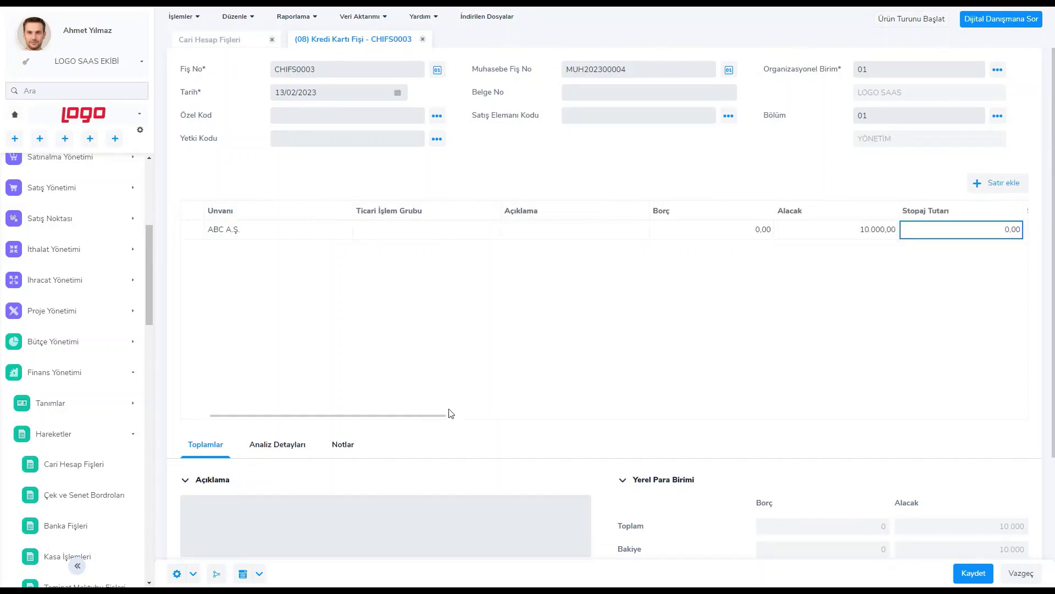
Assign Akbank's bank account 01-KREDİ KARTI as the row's counter account (Karşı Hesap).
drag(444, 416, 678, 421)
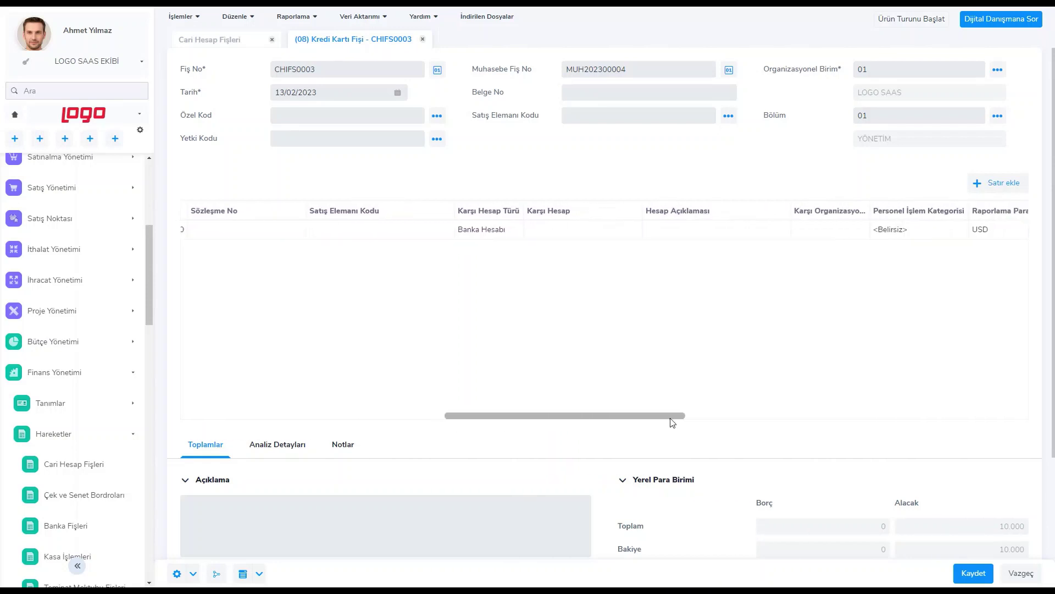
click(516, 237)
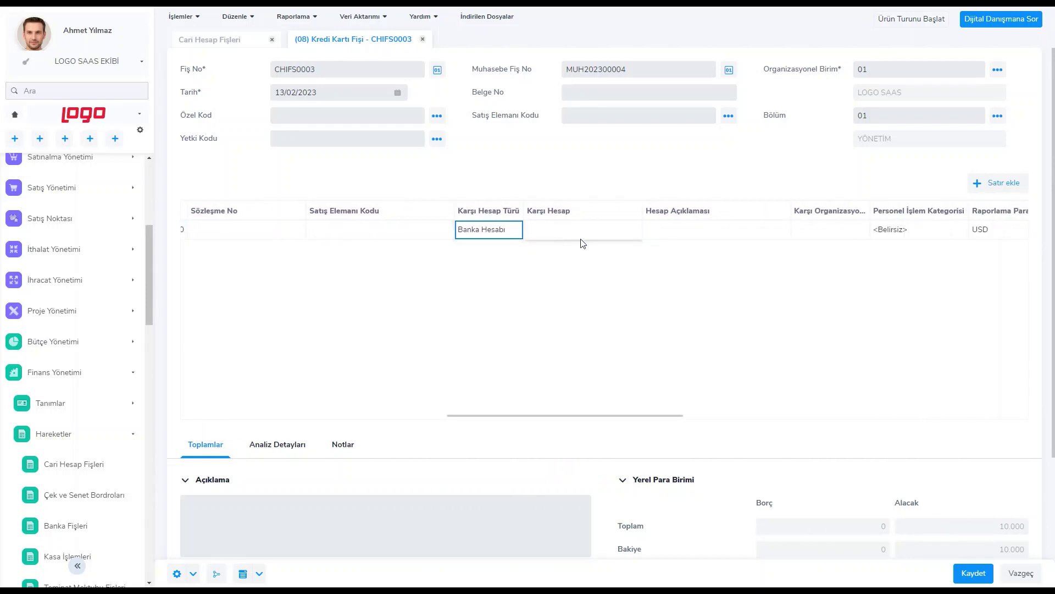
click(632, 238)
click(633, 231)
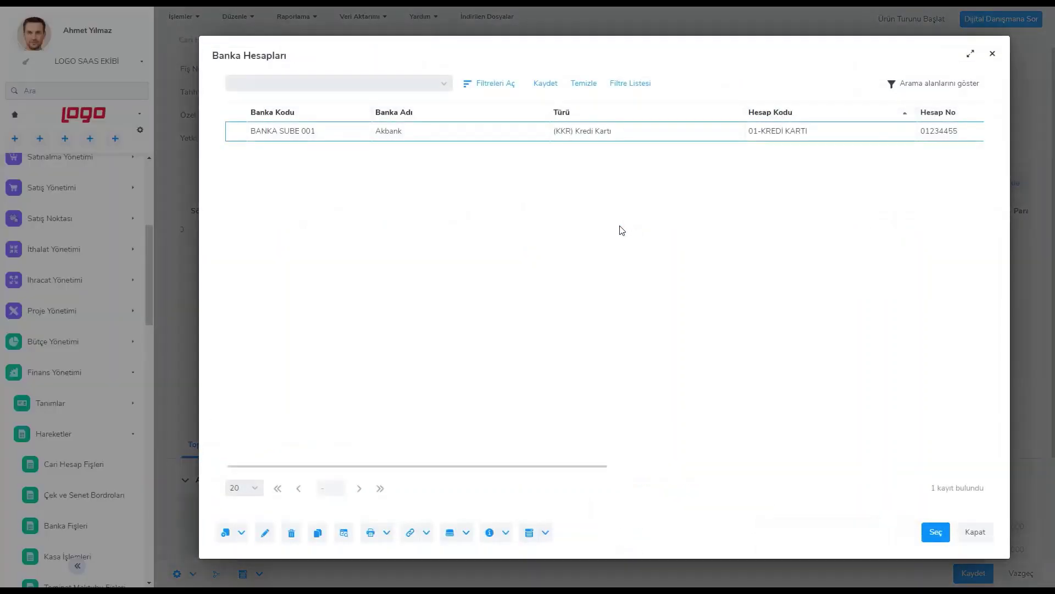
double_click(432, 134)
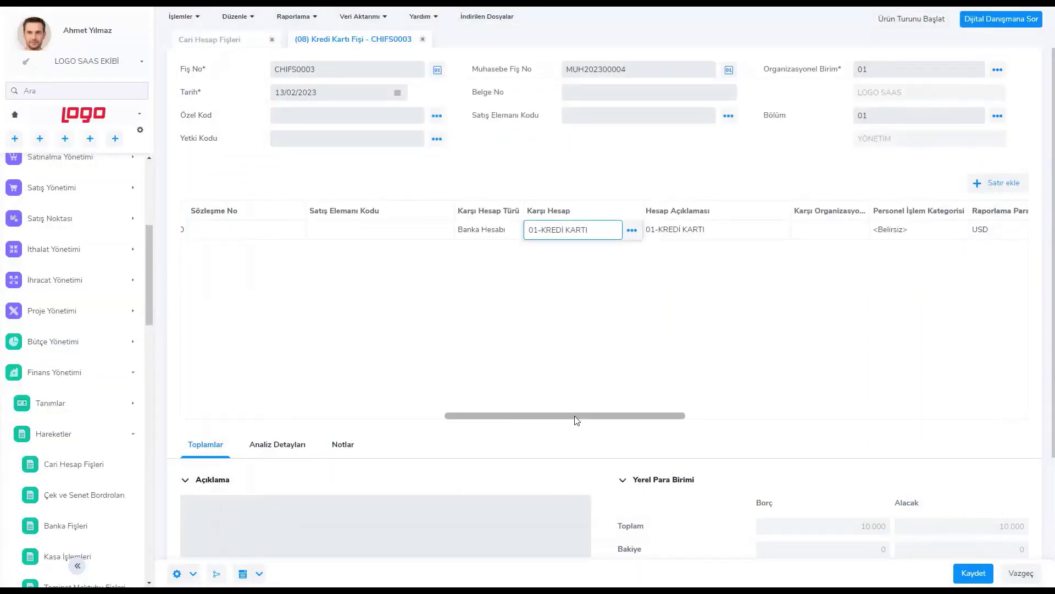
Assign payment plan ODPLAN001 (4 AY + 1 AY ERTELEMELİ) to the voucher row.
drag(574, 416, 798, 416)
click(577, 236)
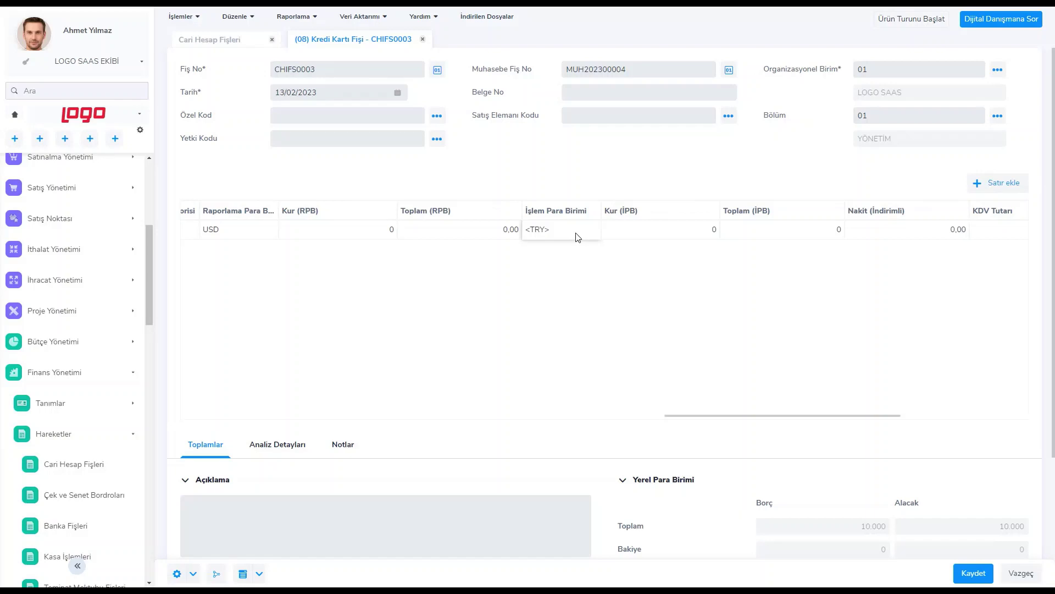
click(626, 236)
click(752, 235)
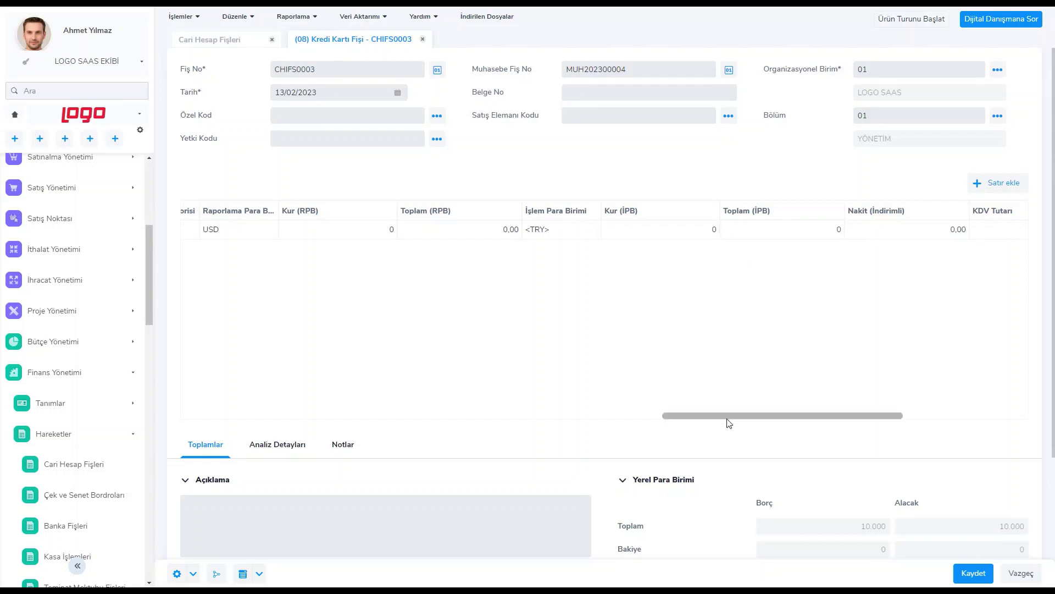
drag(728, 416, 867, 425)
click(756, 236)
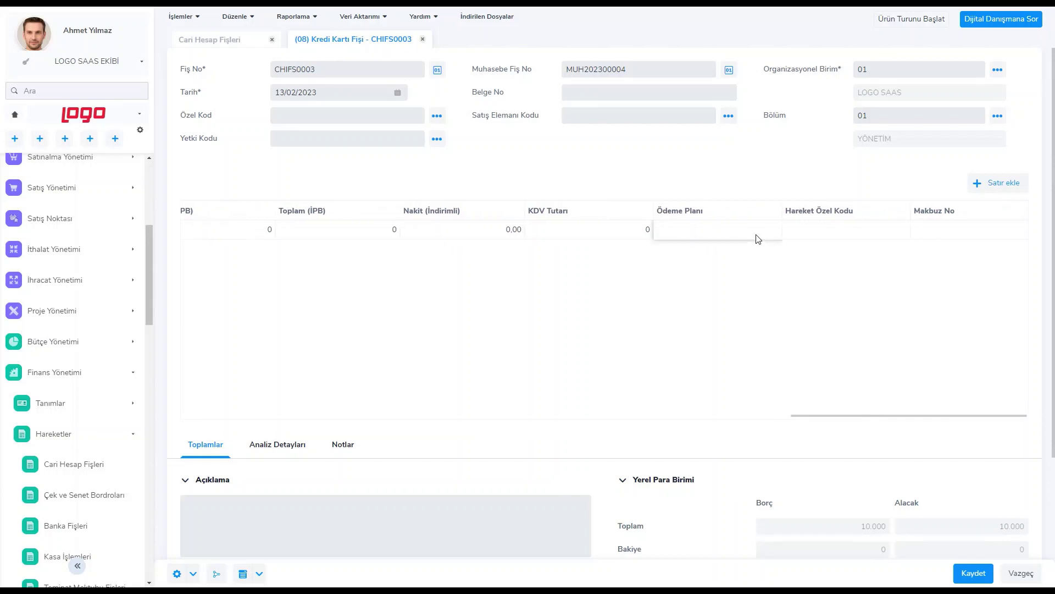
click(771, 233)
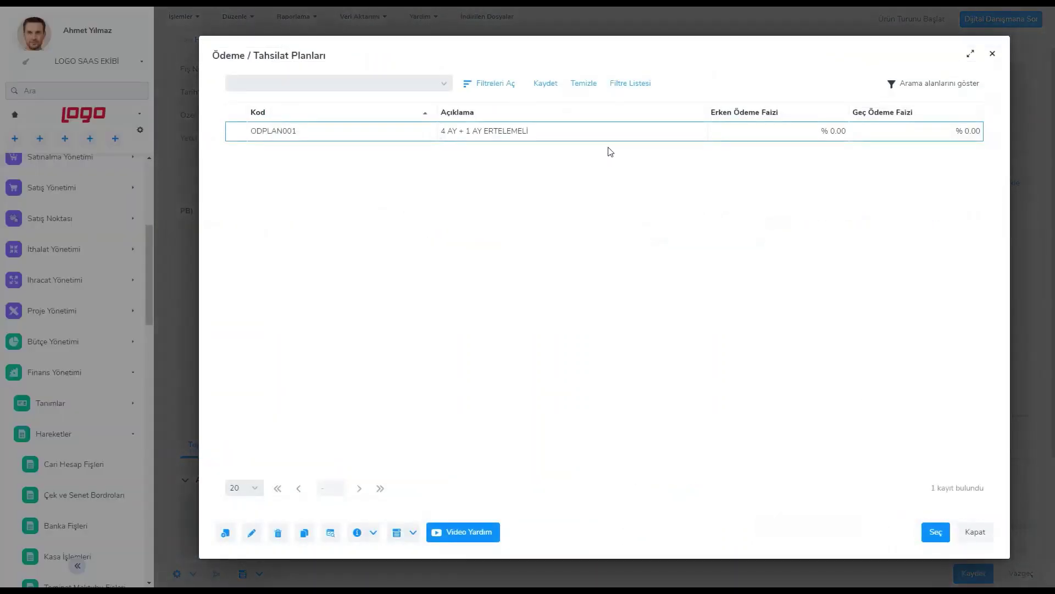
click(603, 139)
click(935, 532)
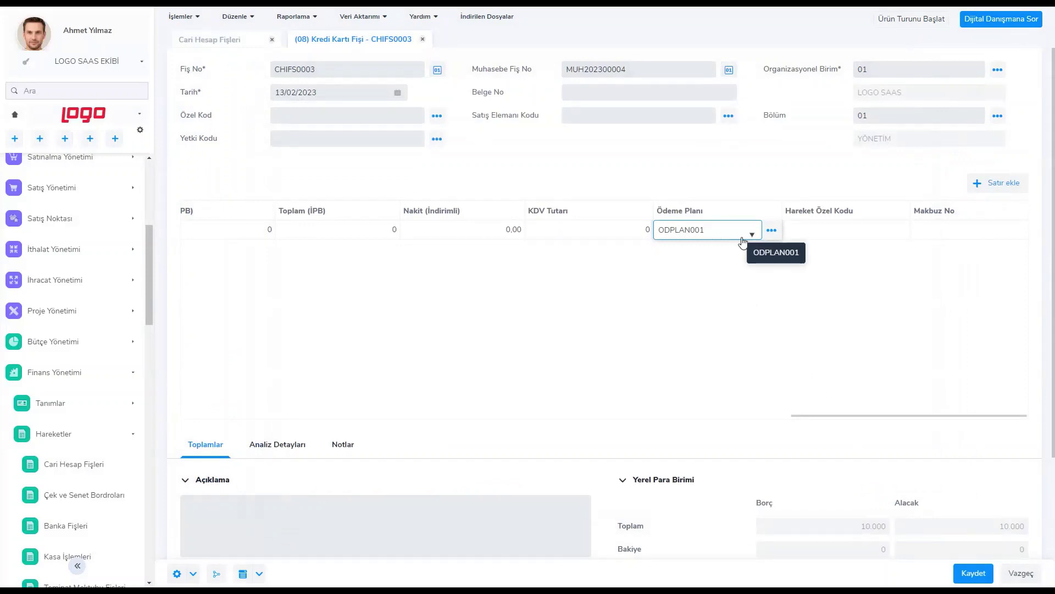
Examine the payment plan's installments in Ödeme/Tahsilat İşlemleri, checking their days and amounts, and close the list.
right_click(725, 235)
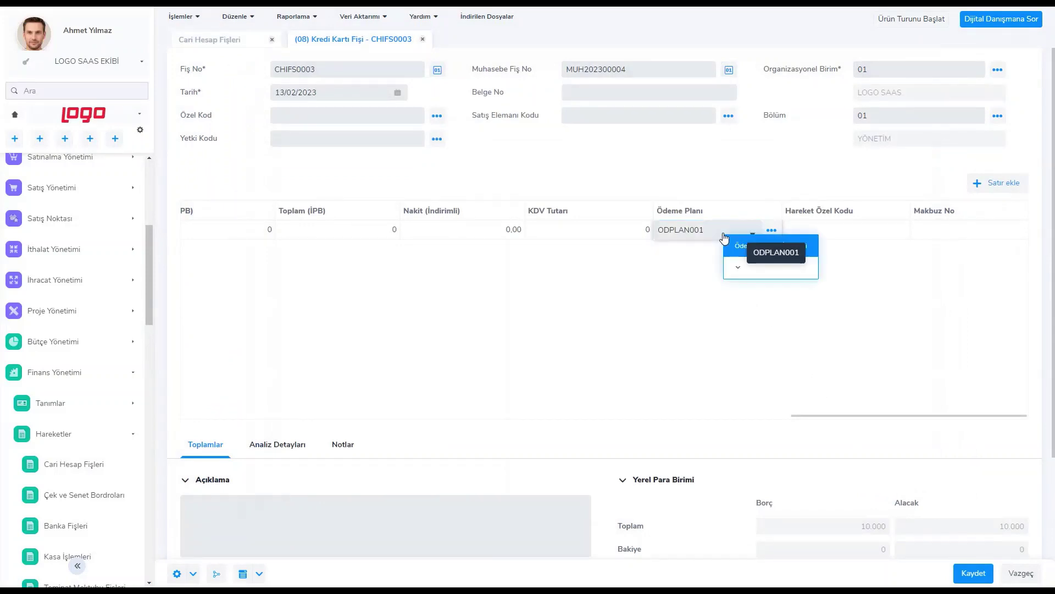
click(744, 249)
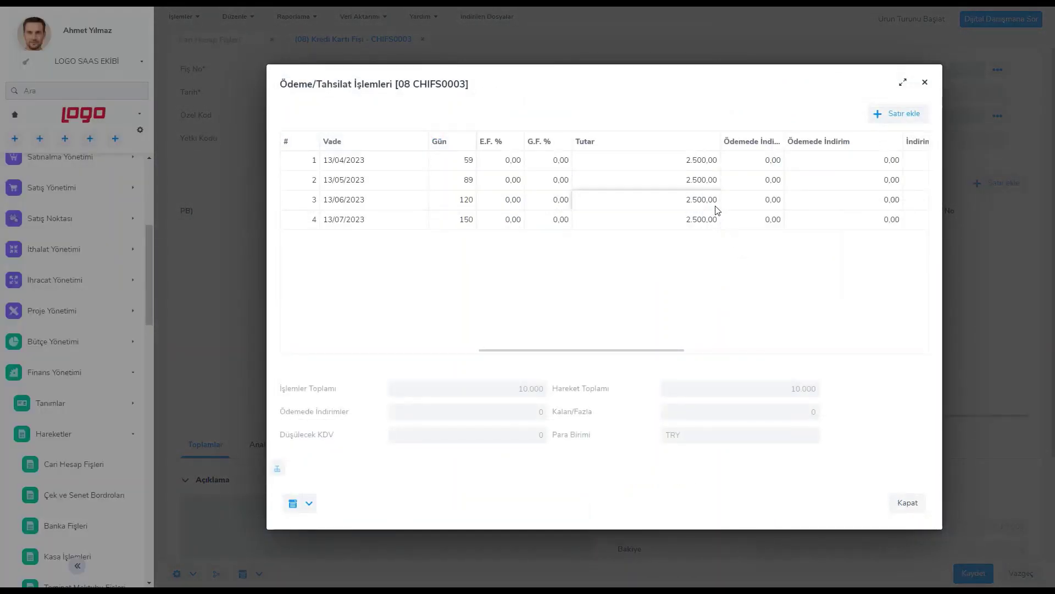
click(701, 160)
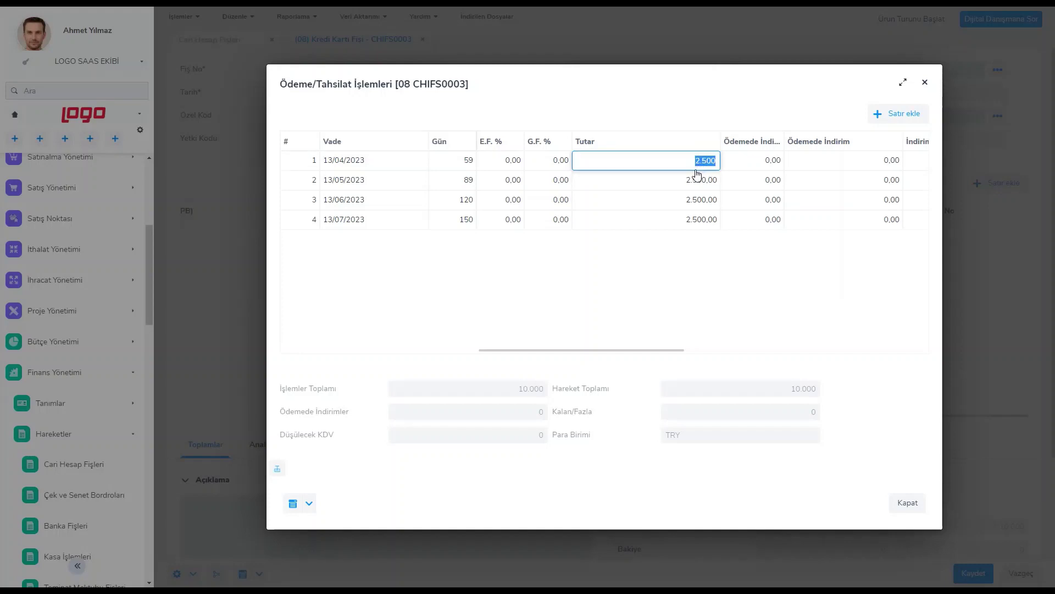
click(457, 165)
click(458, 180)
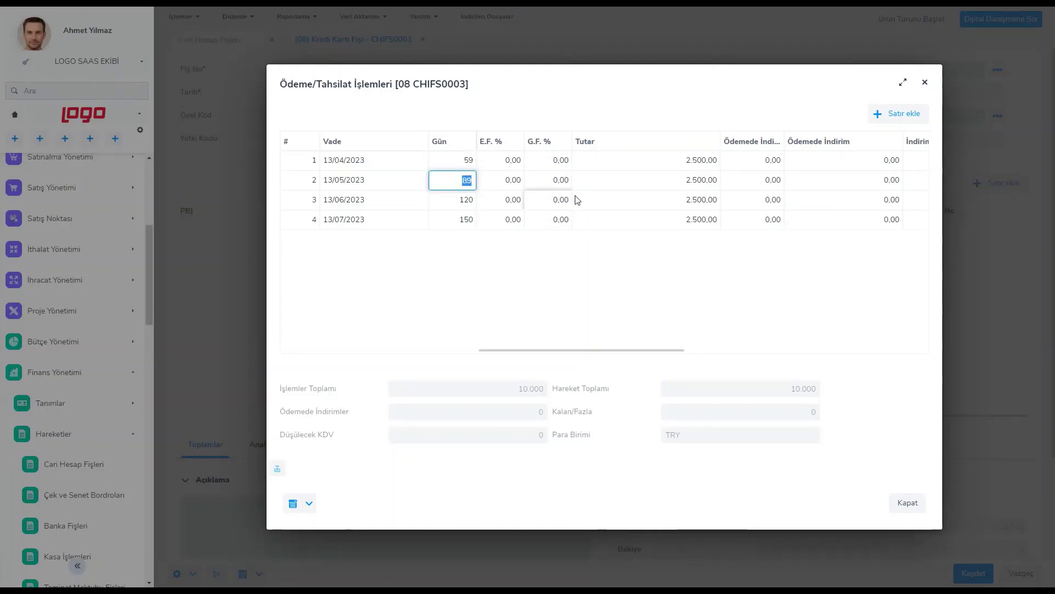
click(652, 182)
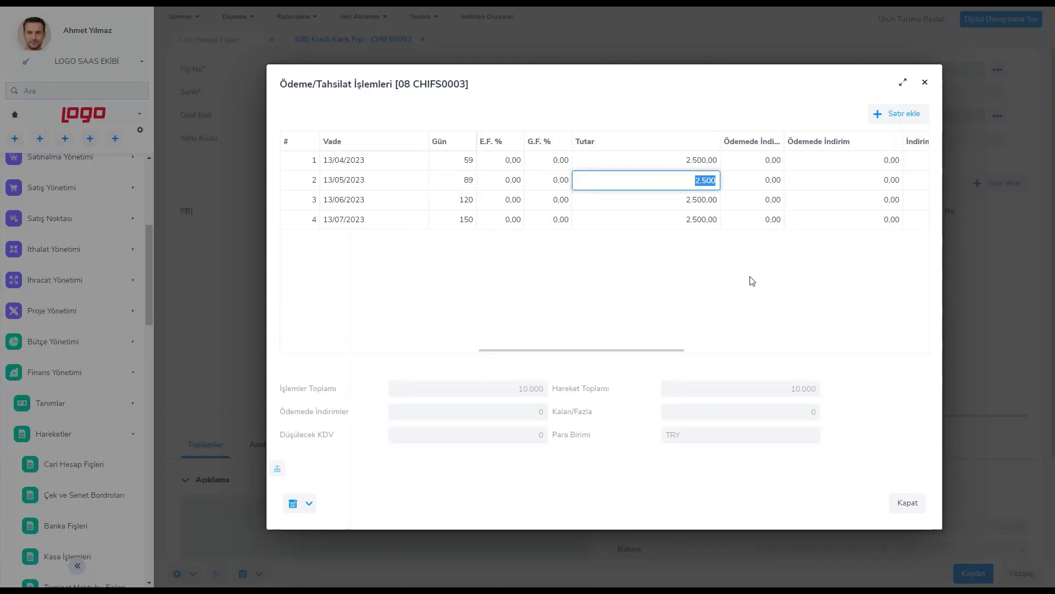
click(902, 508)
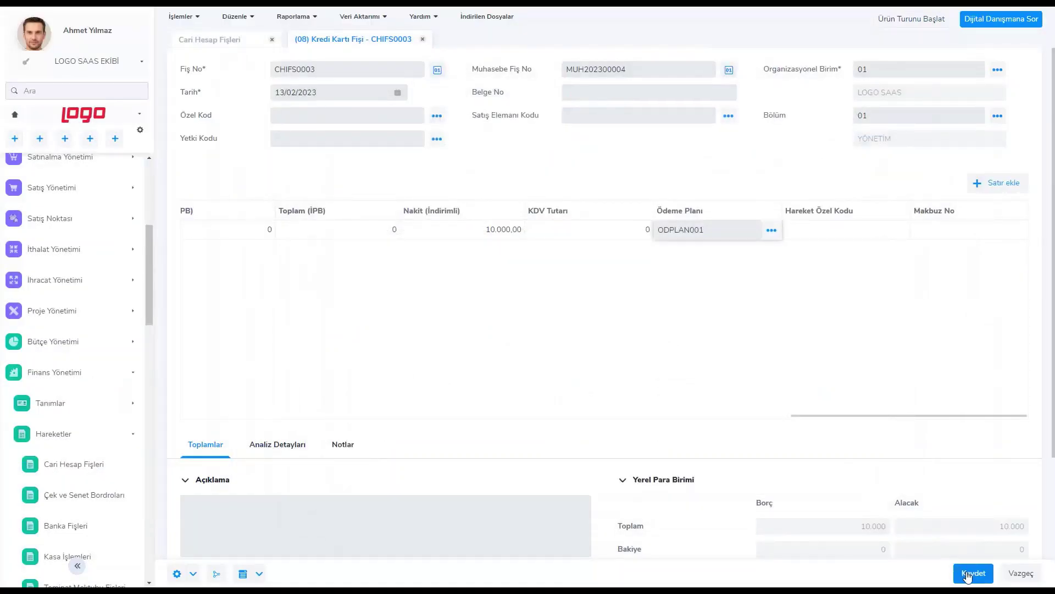
Save the credit card voucher and set its status to Onaylı.
scroll(918, 530, down, 3)
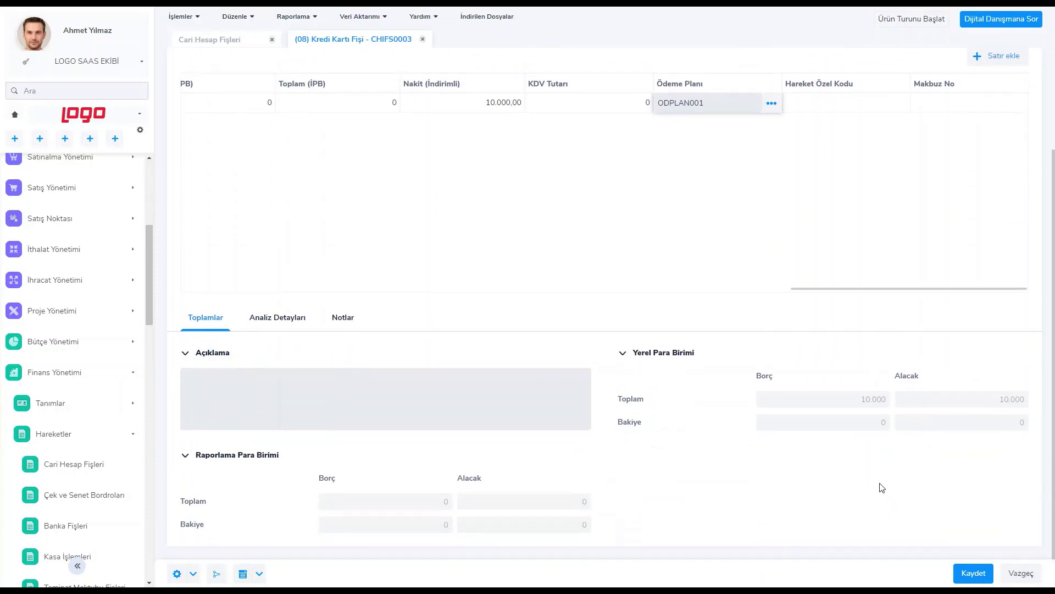
click(961, 571)
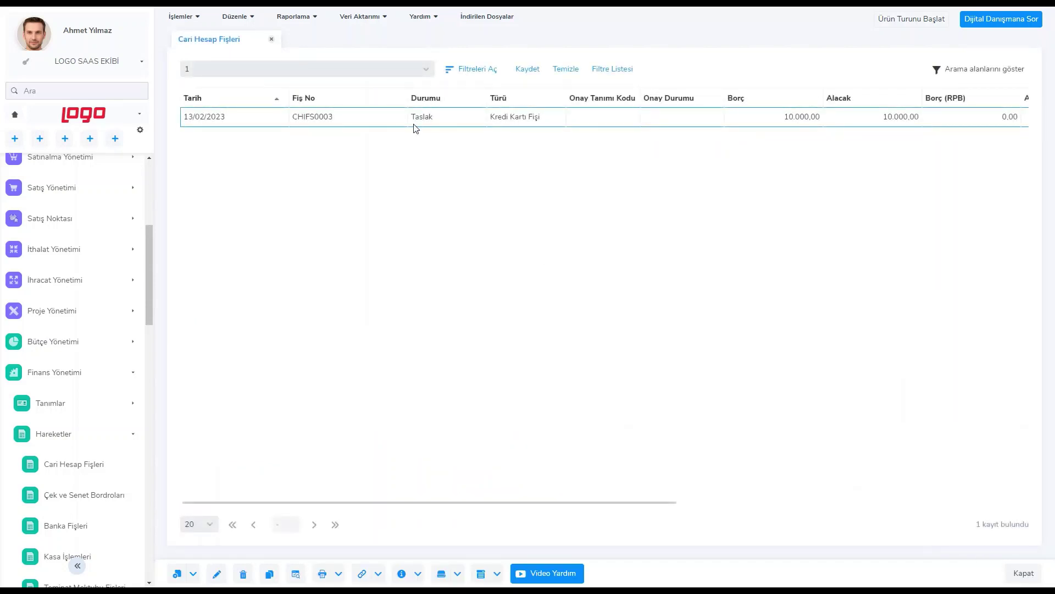
click(415, 125)
right_click(415, 127)
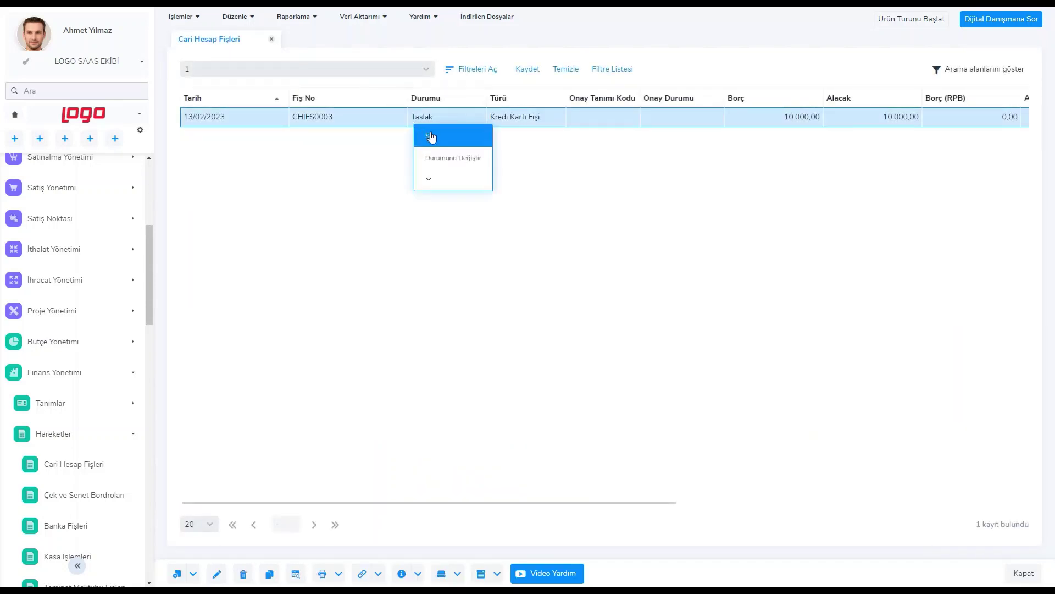
click(460, 159)
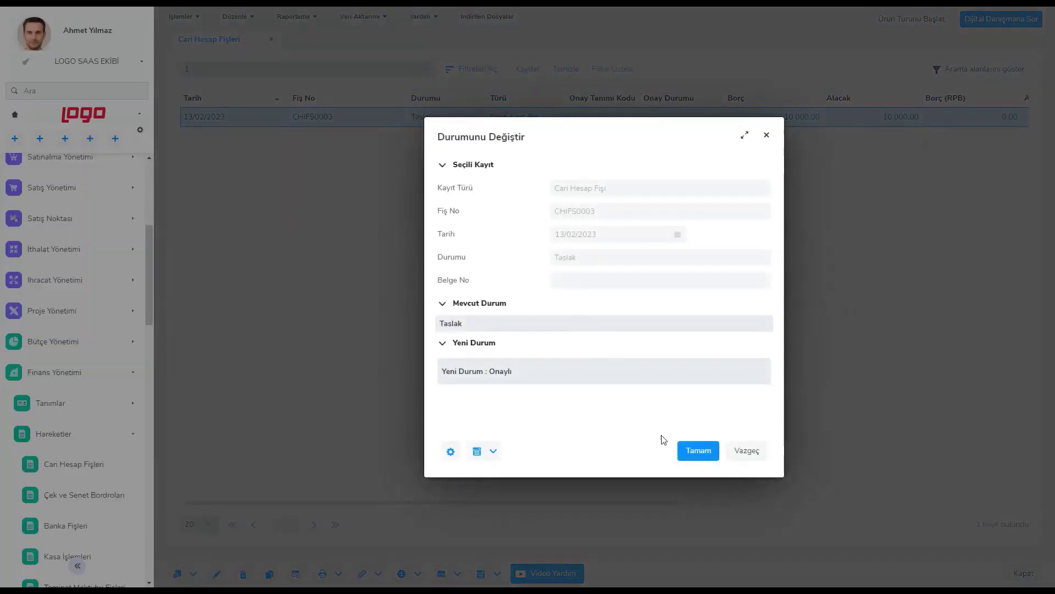
click(694, 455)
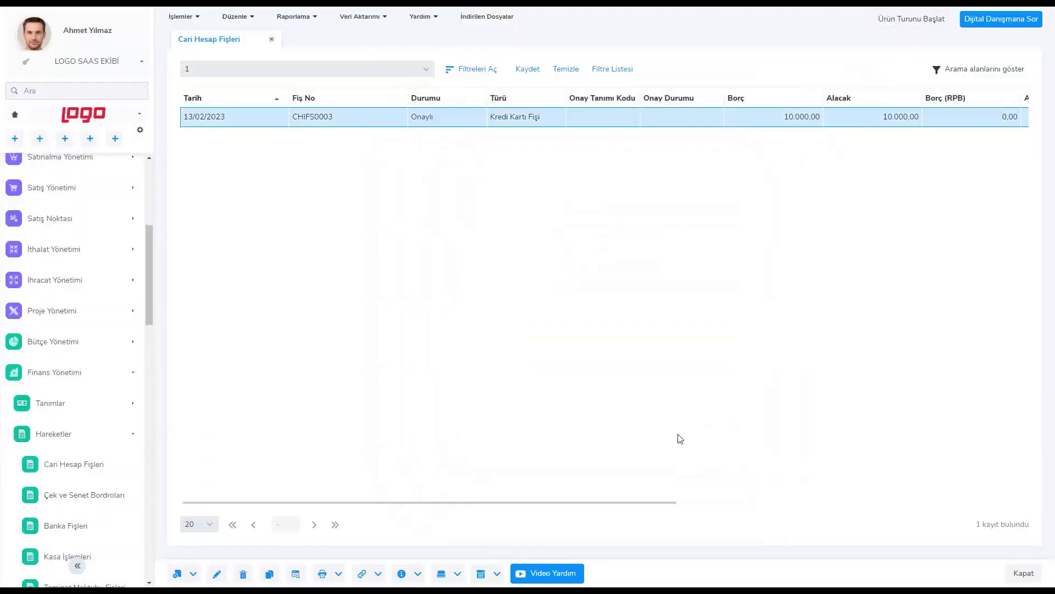
Generate a Banka Kredi Kartı Tahsilatı voucher for the first installment from the approved credit card voucher's linked Kredi Kartı Tahsilat İşlemleri records.
right_click(426, 121)
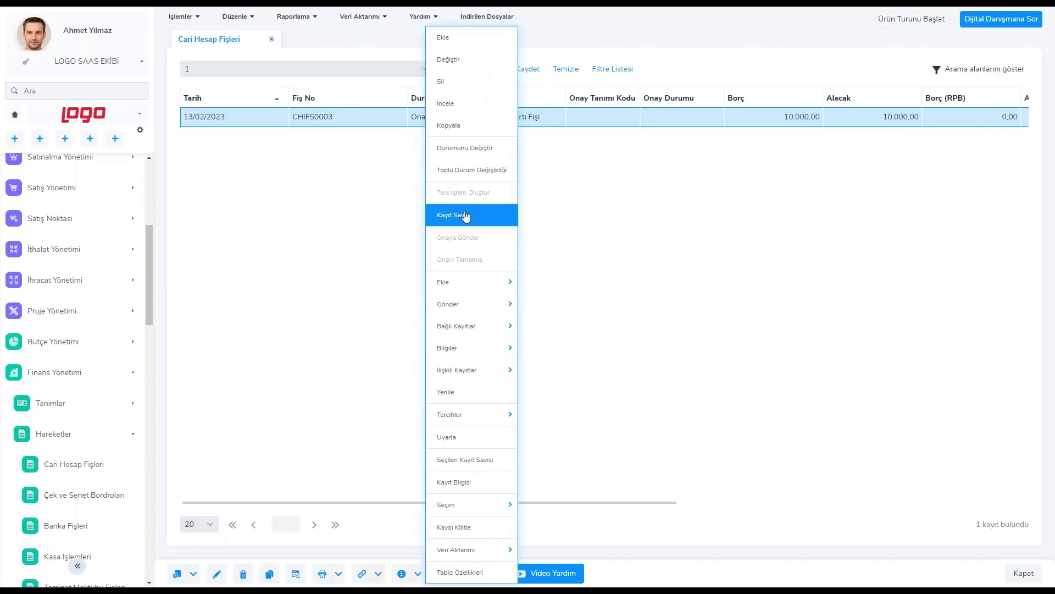
mouse_move(484, 326)
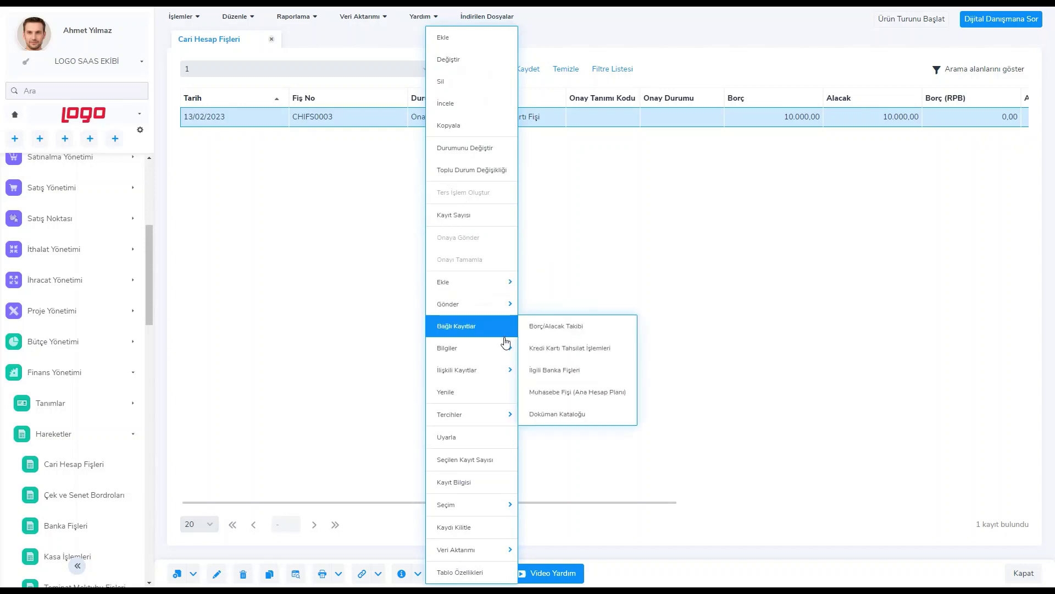
click(565, 353)
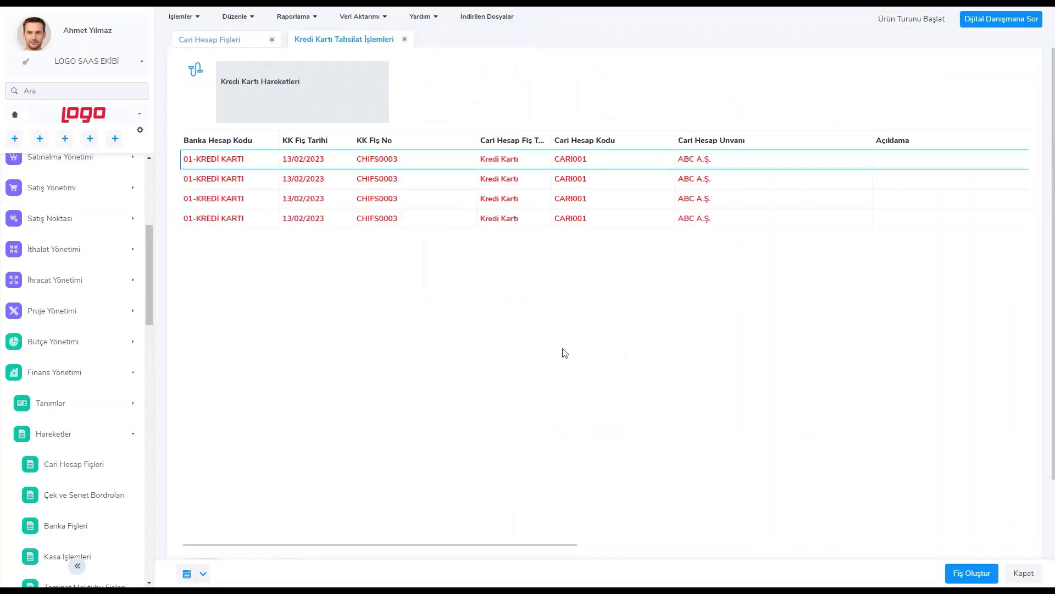
click(512, 164)
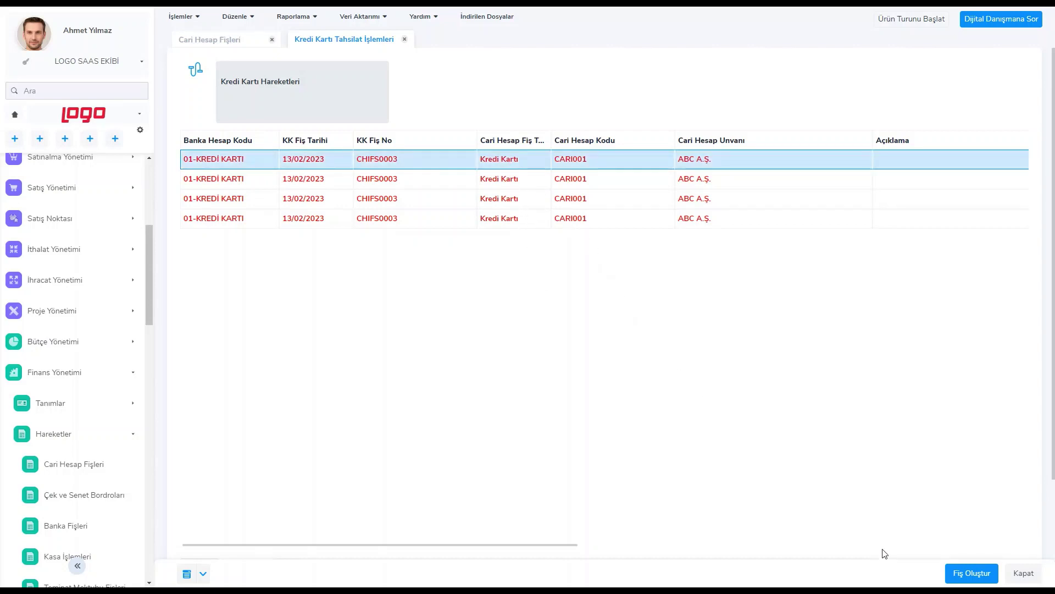
click(962, 578)
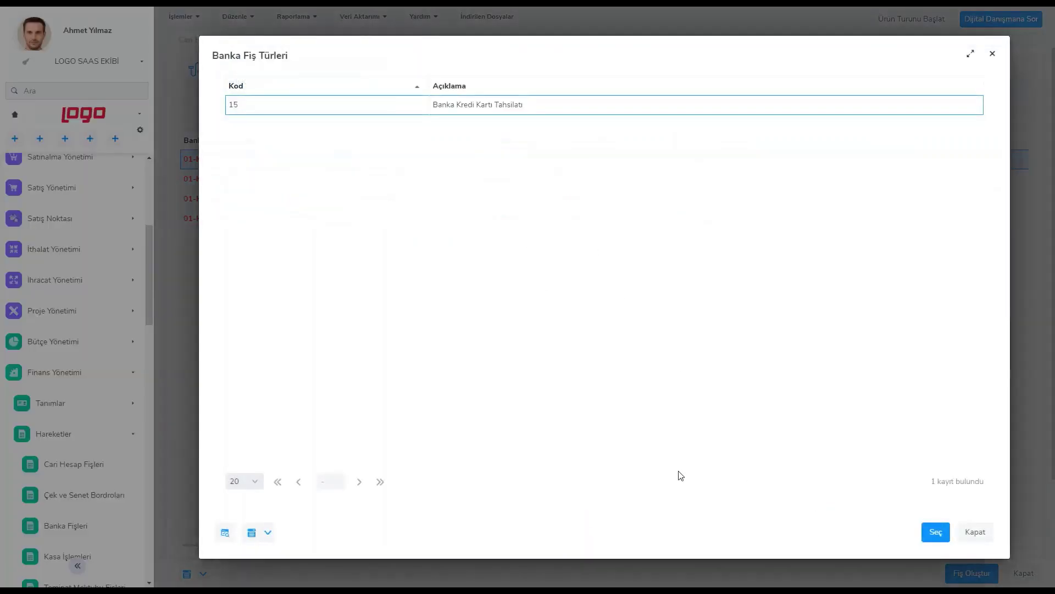
click(508, 110)
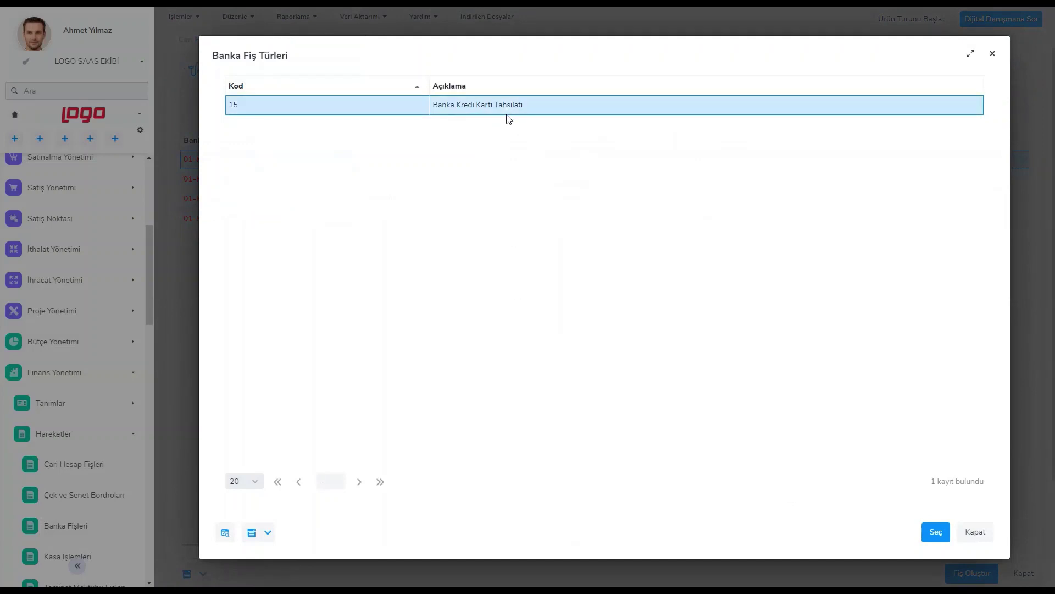
click(935, 532)
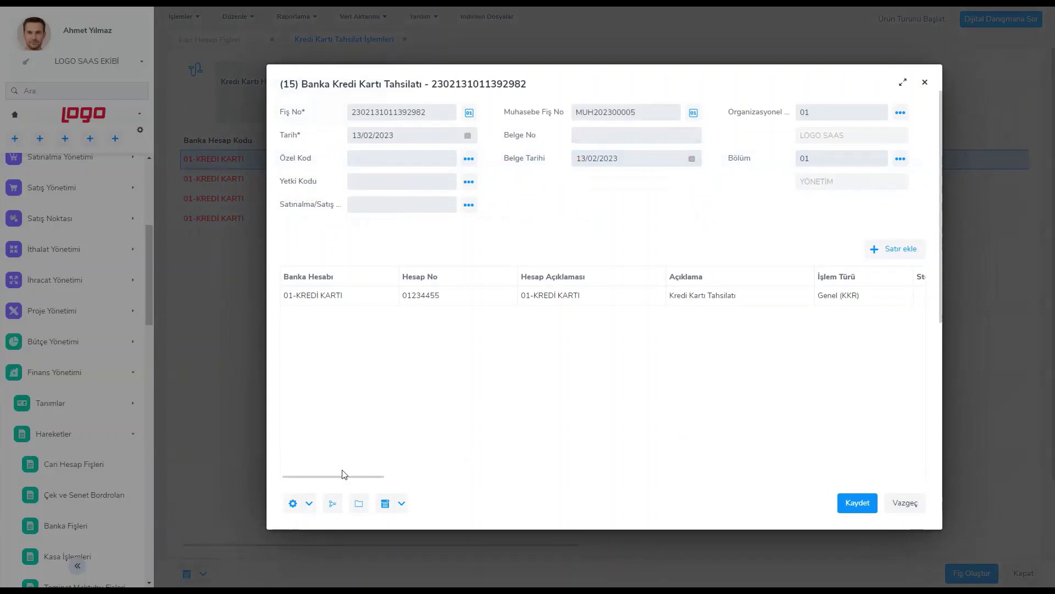
Set the collection row's counter account (Karşı Hesap) to Akbank's CARİ HESAP 002, save the voucher and close the installment list.
drag(342, 476, 514, 494)
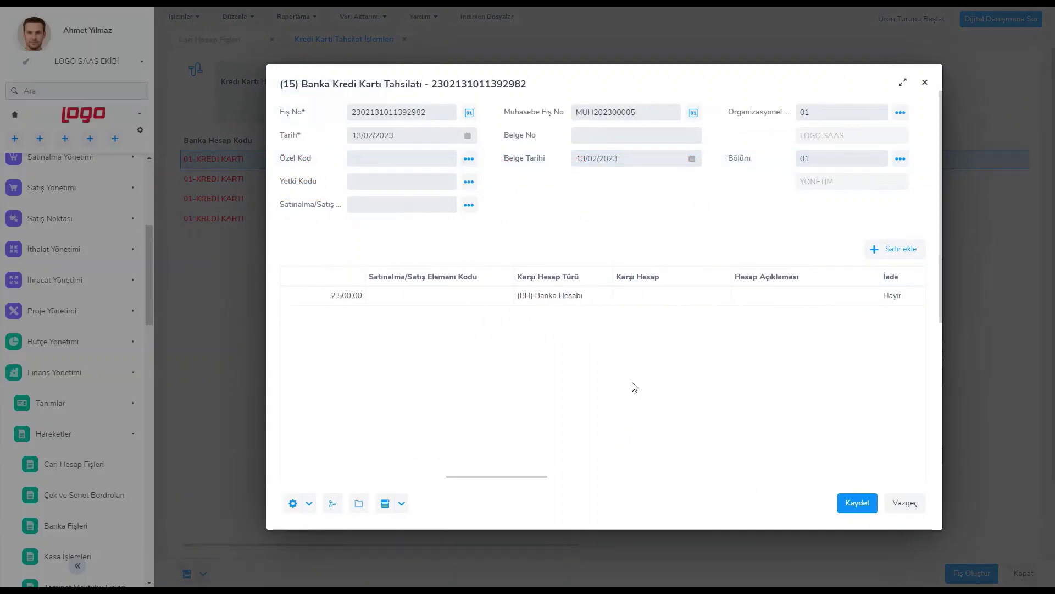
click(709, 308)
click(721, 297)
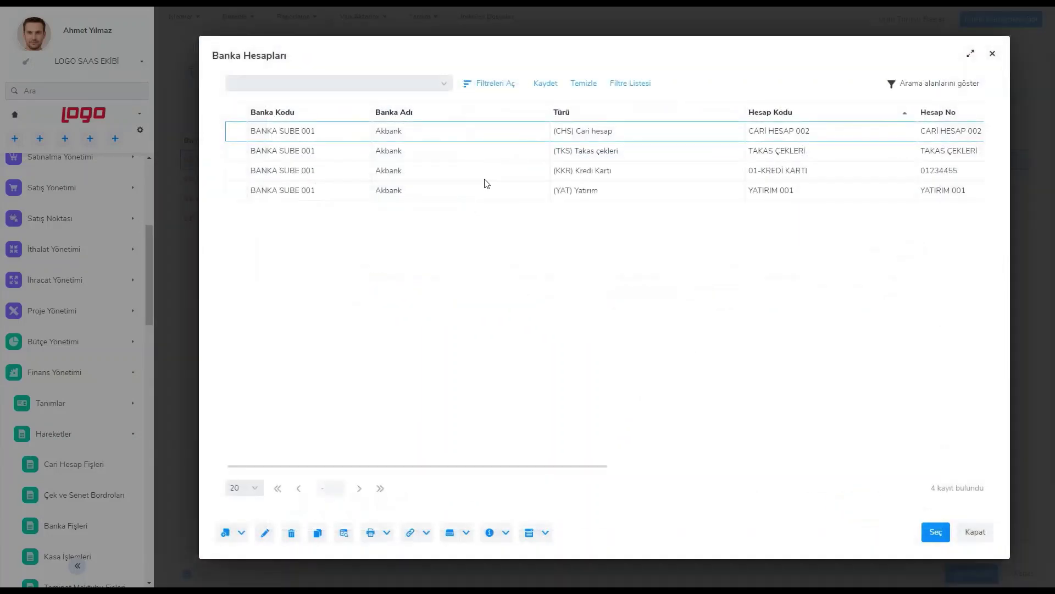
double_click(454, 135)
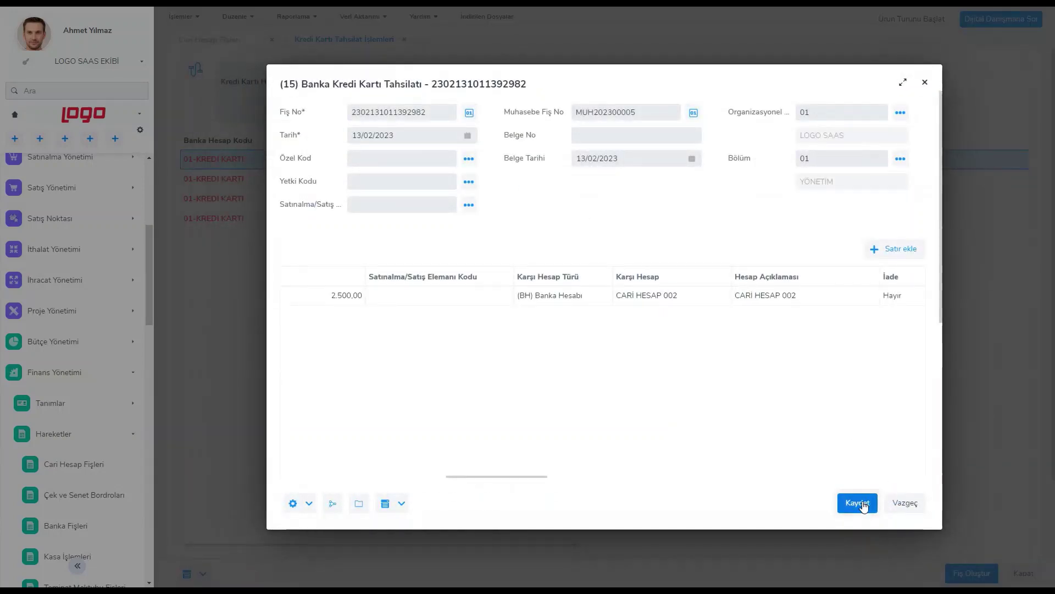
click(864, 504)
click(1017, 578)
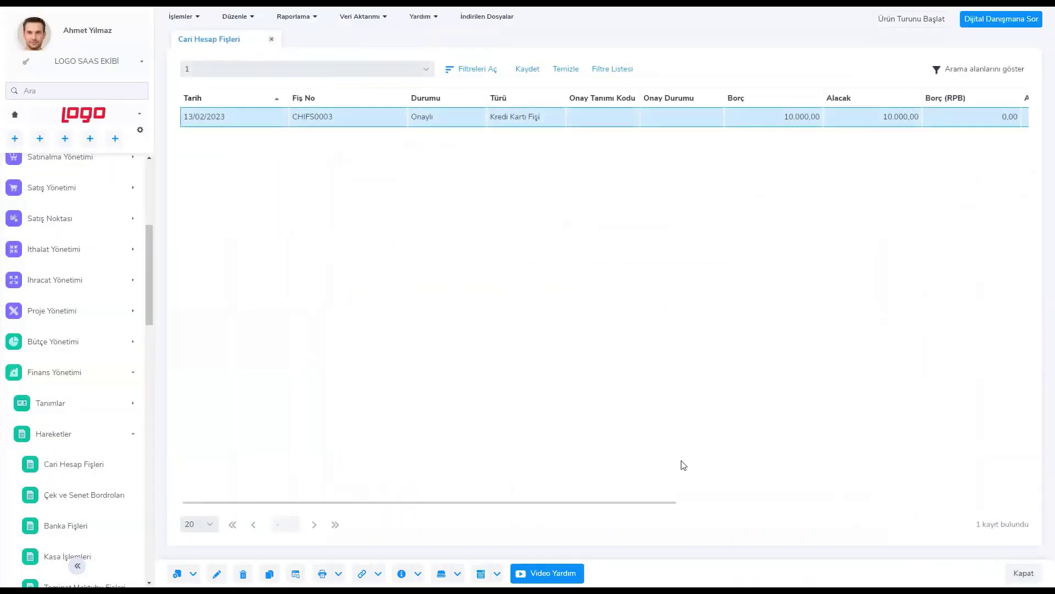
Open the Kredi Kartı Tahsilatı operation among the İşlemler of Finans Yönetimi.
scroll(72, 385, down, 3)
scroll(78, 415, down, 12)
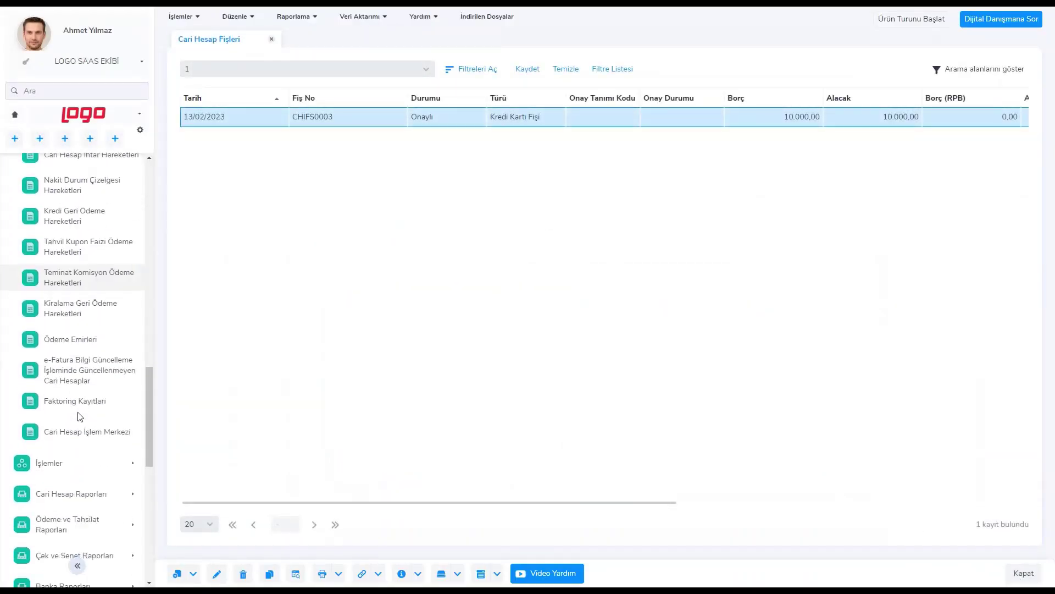
click(89, 315)
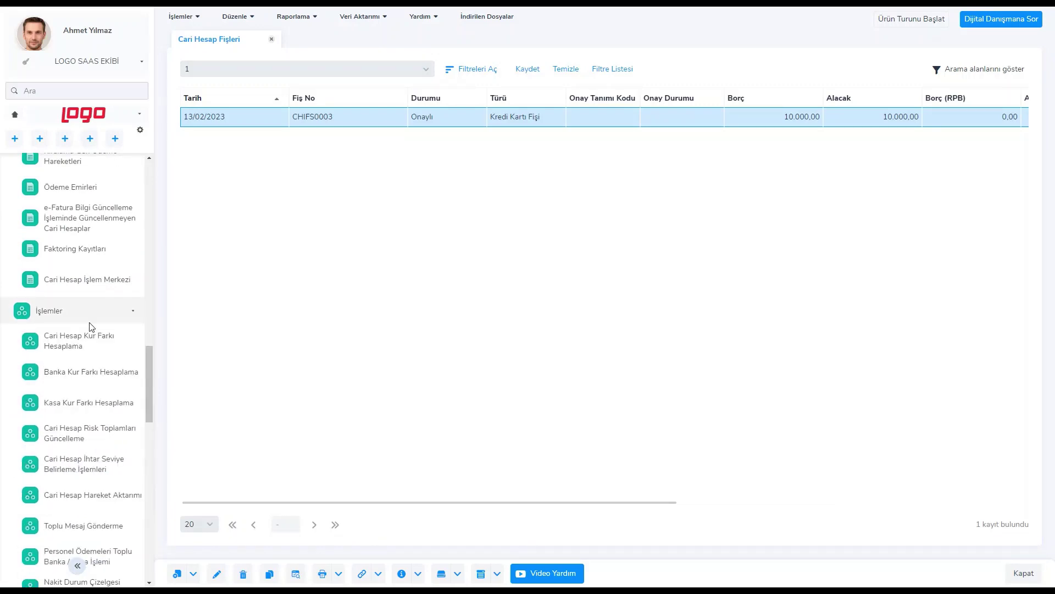
scroll(91, 327, down, 8)
click(88, 330)
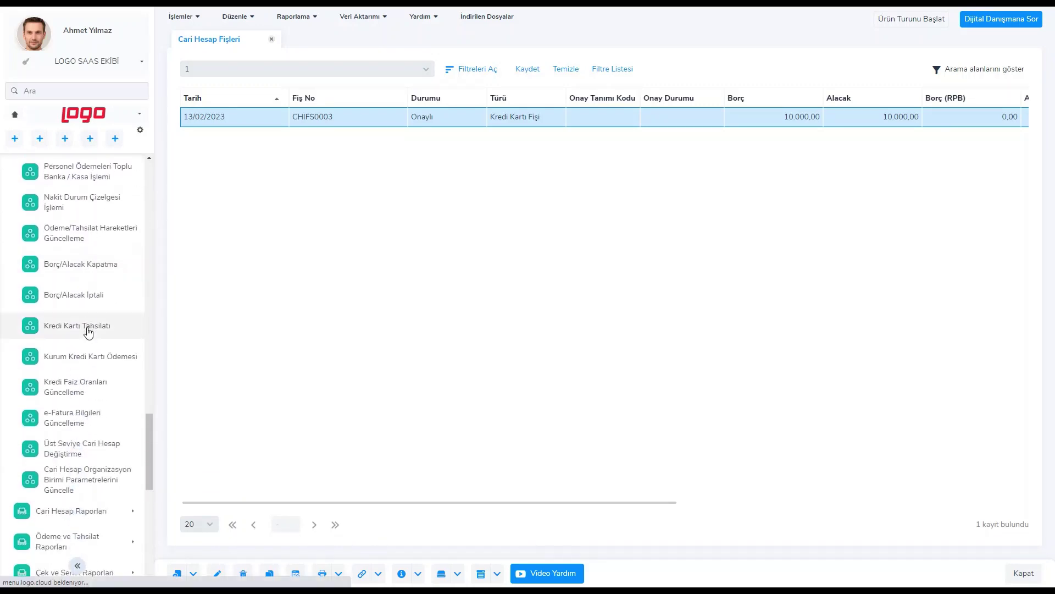